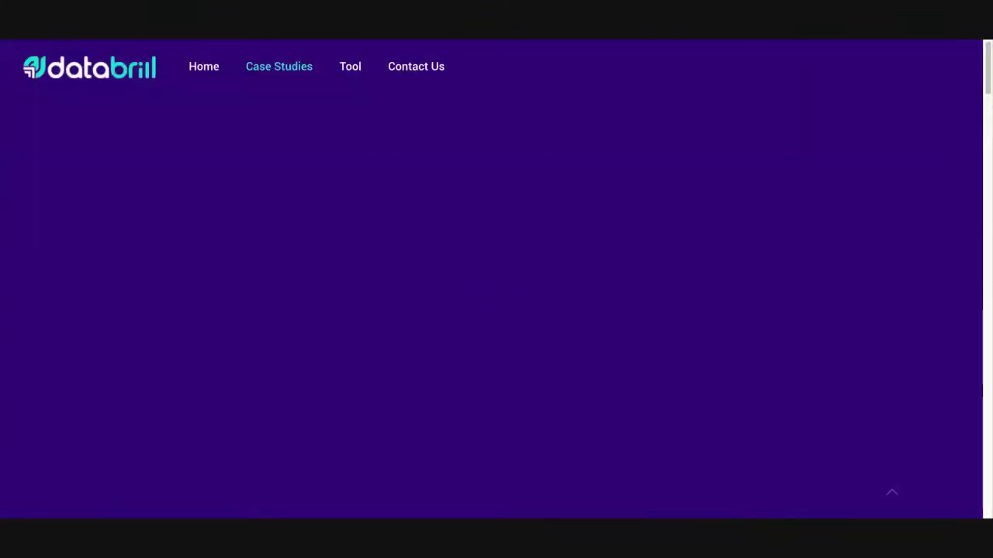
Read through Case Study 1's sales and spend graph and its explanatory text on the Case Studies page.
{"action": "scroll", "coordinate": [389, 266], "scroll_direction": "down", "scroll_amount": 10}
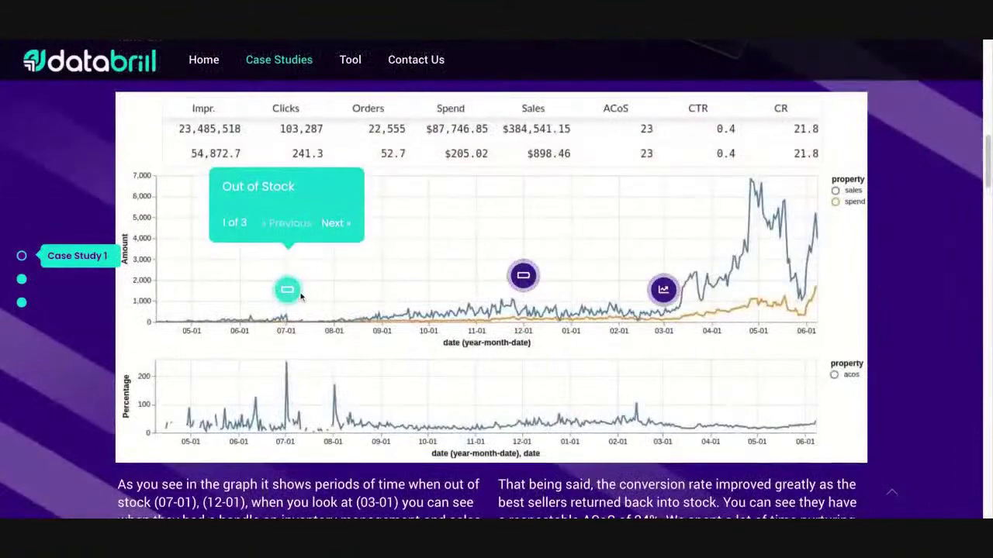
{"action": "scroll", "coordinate": [531, 283], "scroll_direction": "down", "scroll_amount": 2}
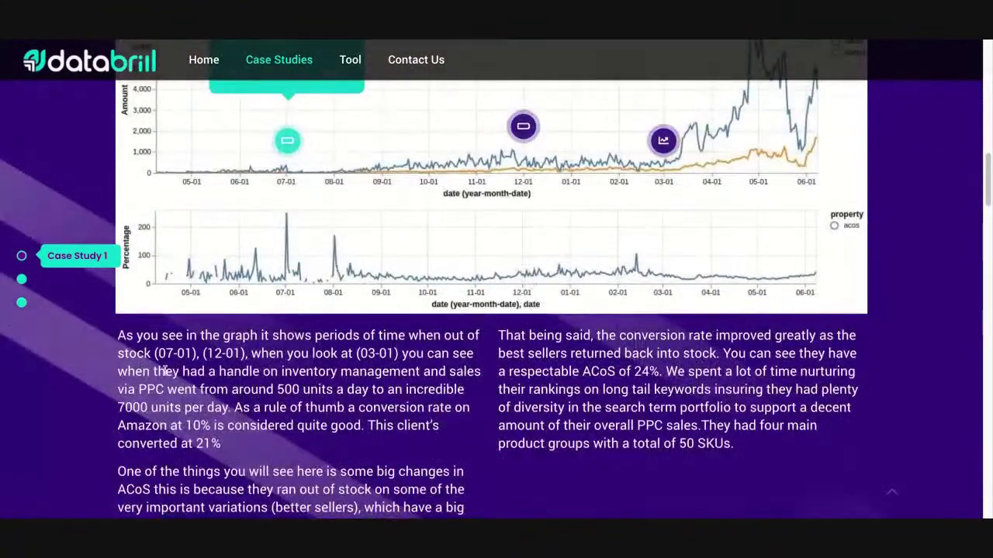
{"action": "scroll", "coordinate": [667, 358], "scroll_direction": "up", "scroll_amount": 2}
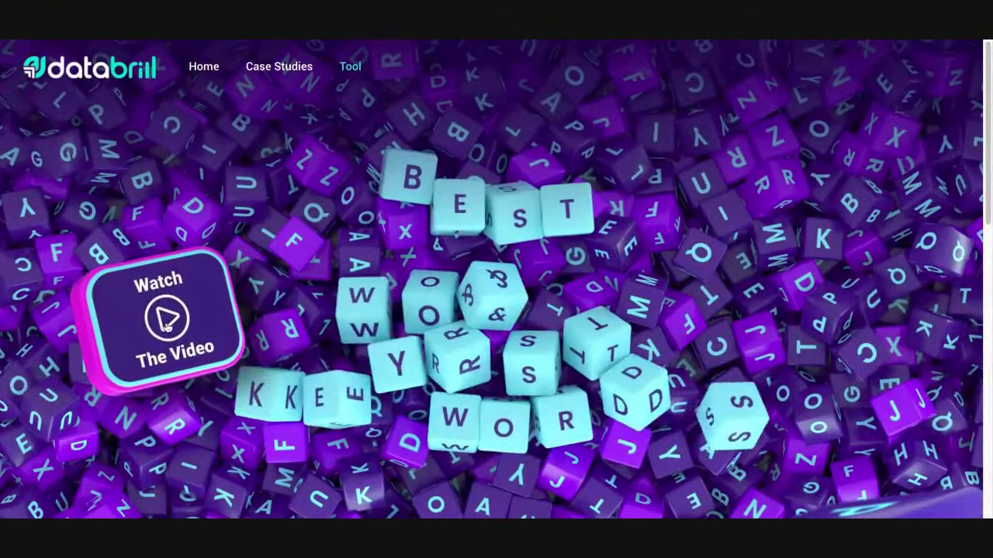
Play the Best & Worst Keywords introduction video, close it, and look over the rest of the tool page.
{"action": "left_click", "coordinate": [171, 315]}
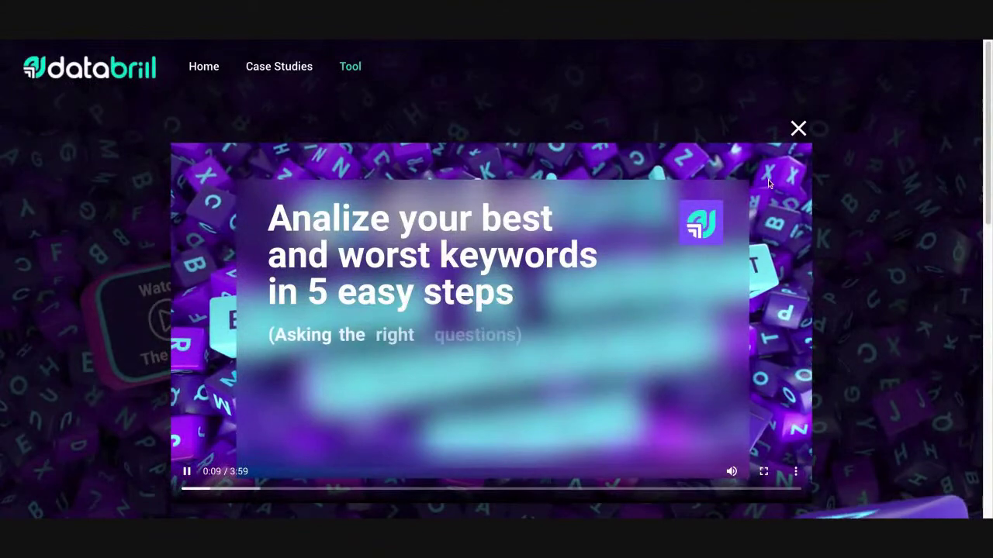
{"action": "left_click", "coordinate": [798, 128]}
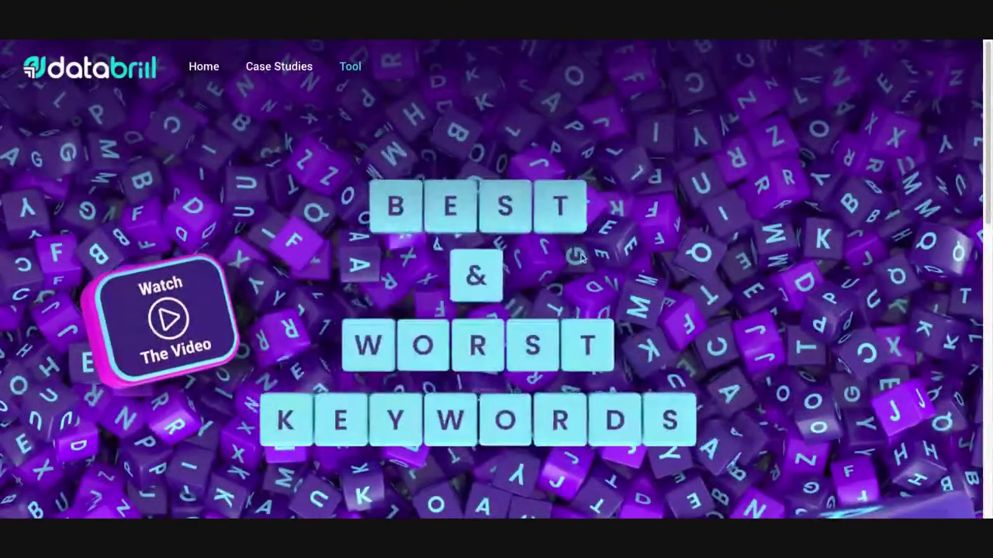
{"action": "scroll", "coordinate": [626, 223], "scroll_direction": "down", "scroll_amount": 1}
{"action": "scroll", "coordinate": [627, 223], "scroll_direction": "down", "scroll_amount": 6}
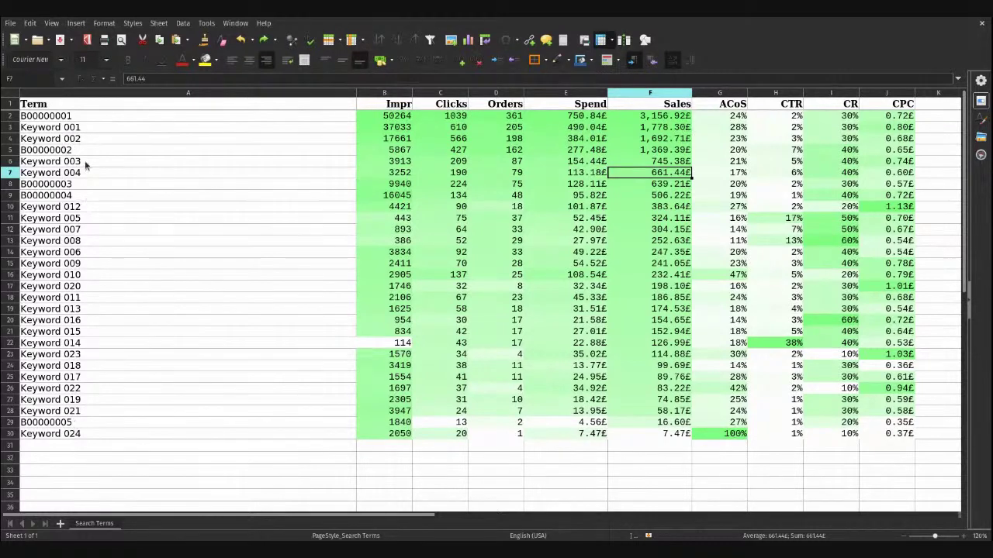
In the Search Terms spreadsheet, highlight the headers Impr to Sales, the headers ACoS to CPC, and the terms in A2:A20 one after another.
{"action": "left_click_drag", "start_coordinate": [392, 105], "coordinate": [654, 111]}
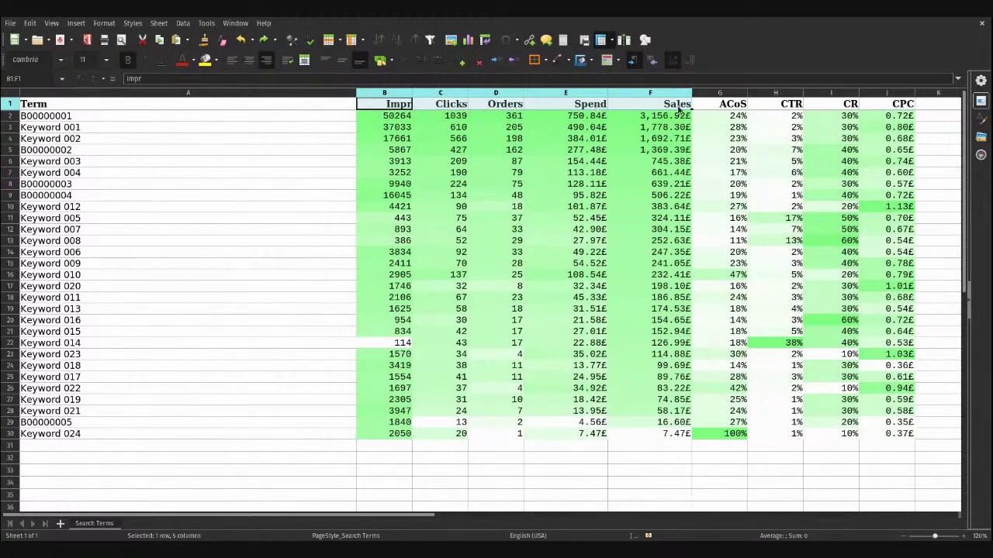
{"action": "left_click_drag", "start_coordinate": [720, 106], "coordinate": [902, 96]}
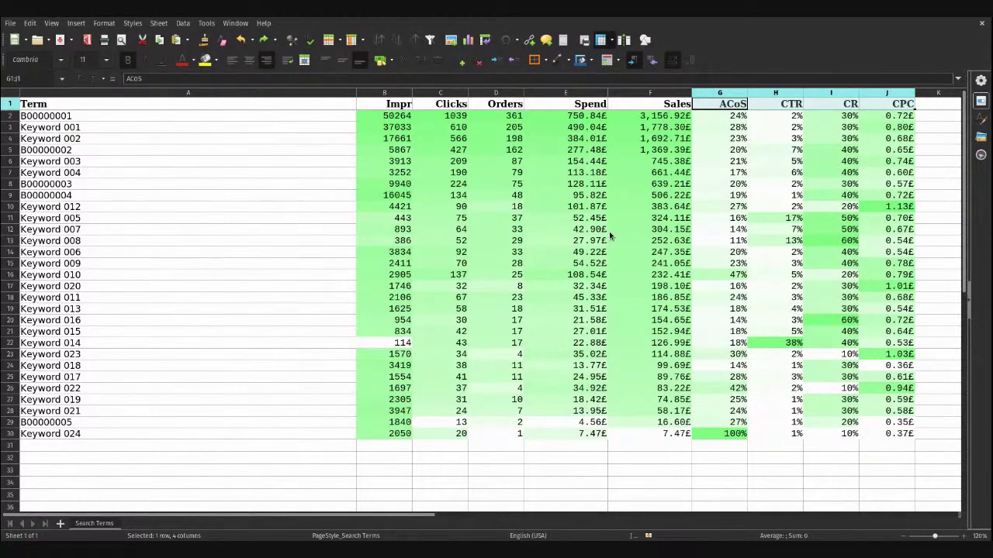
{"action": "left_click_drag", "start_coordinate": [208, 121], "coordinate": [193, 324]}
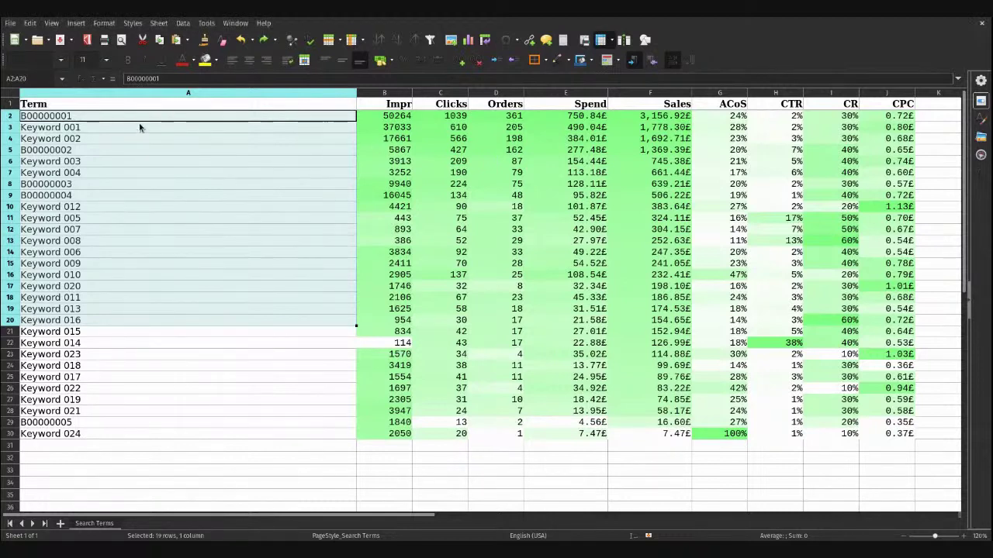
Move through the edit history until the search terms table is sorted by Spend from highest to lowest.
{"action": "mouse_move", "coordinate": [120, 127]}
{"action": "left_mouse_down"}
{"action": "mouse_move", "coordinate": [120, 182]}
{"action": "mouse_move", "coordinate": [120, 124]}
{"action": "left_mouse_up"}
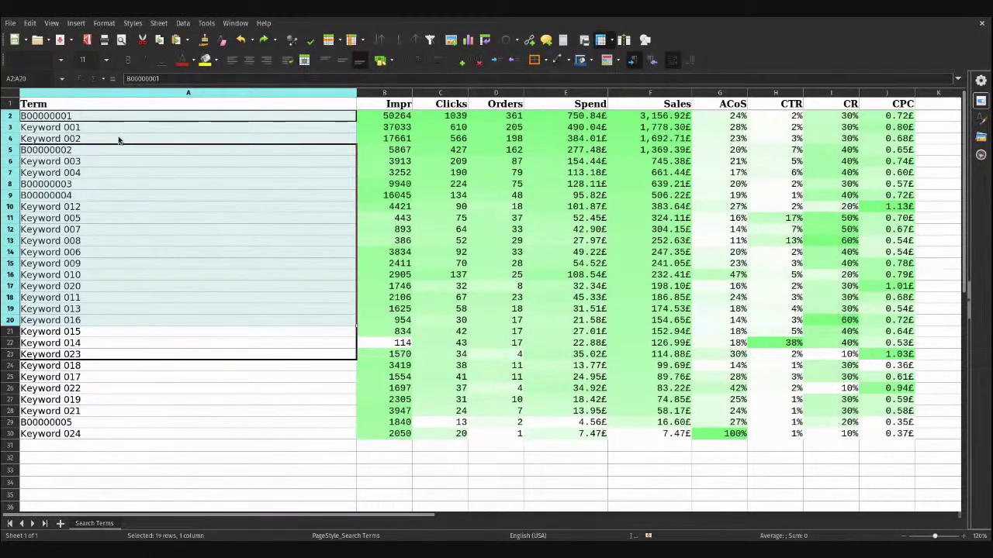
{"action": "key", "text": "ctrl+z"}
{"action": "left_click", "coordinate": [125, 139]}
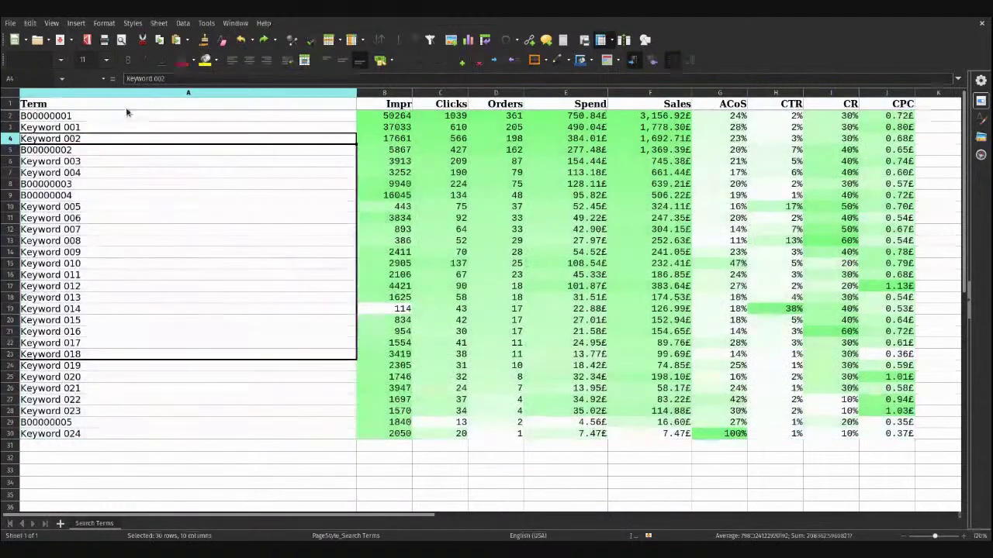
{"action": "left_click", "coordinate": [126, 107]}
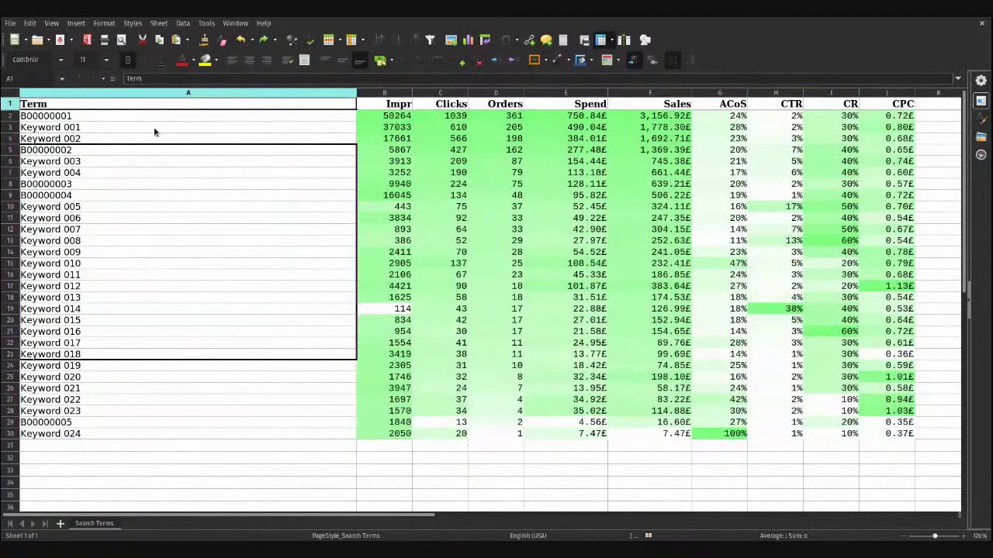
{"action": "key", "text": "ctrl+z"}
{"action": "key", "text": "ctrl+z"}
{"action": "key", "text": "ctrl+z"}
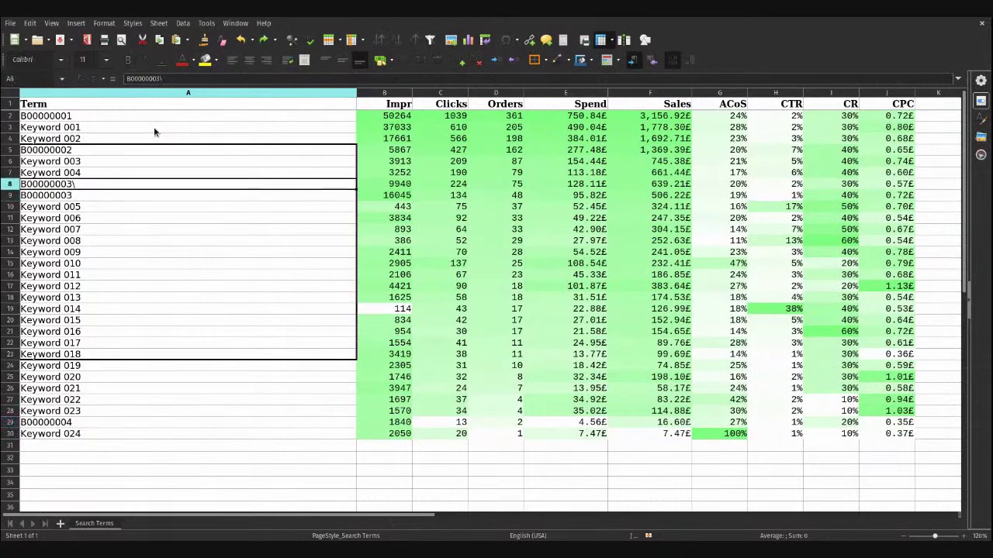
{"action": "key", "text": "ctrl+z"}
{"action": "key", "text": "ctrl+z"}
{"action": "key", "text": "ctrl+z"}
{"action": "key", "text": "ctrl+z"}
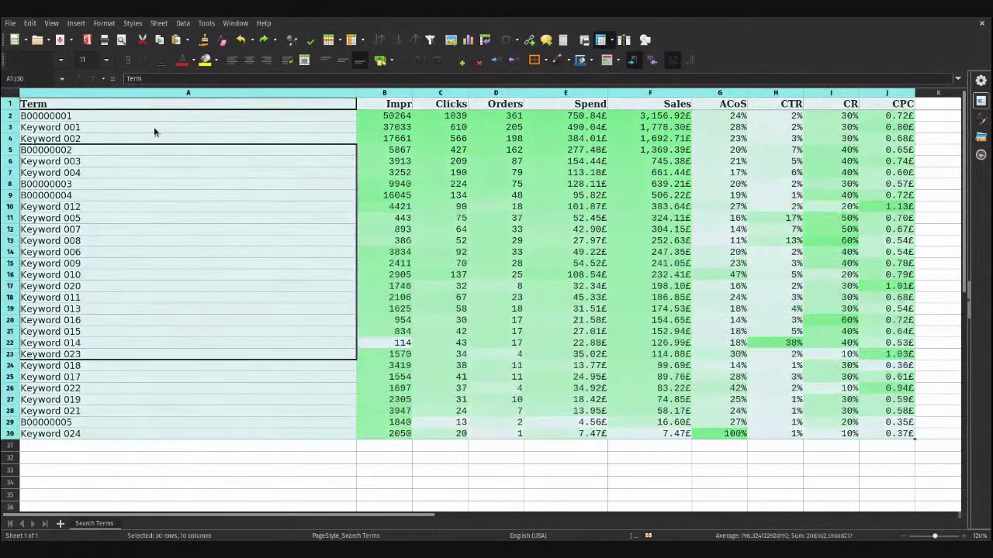
{"action": "key", "text": "ctrl+z"}
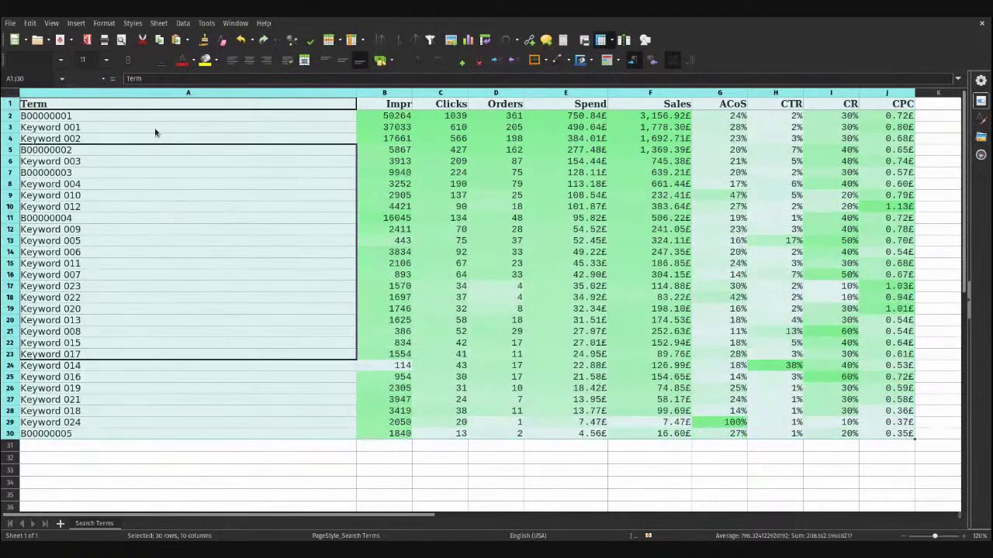
Clear the table selection and highlight the Term column from its header through row 17.
{"action": "left_click", "coordinate": [163, 130]}
{"action": "key", "text": "ctrl+Home"}
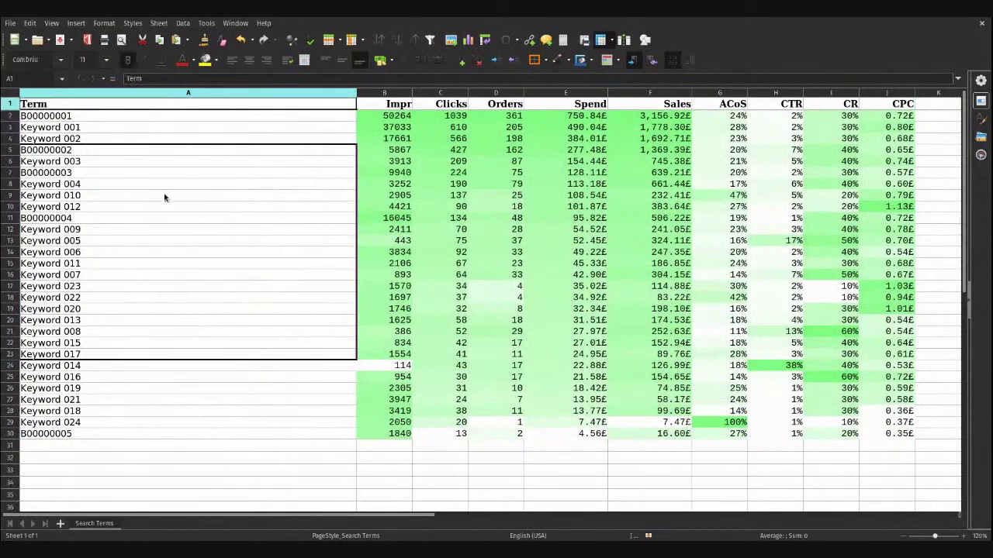
{"action": "left_click", "coordinate": [169, 287], "text": "shift"}
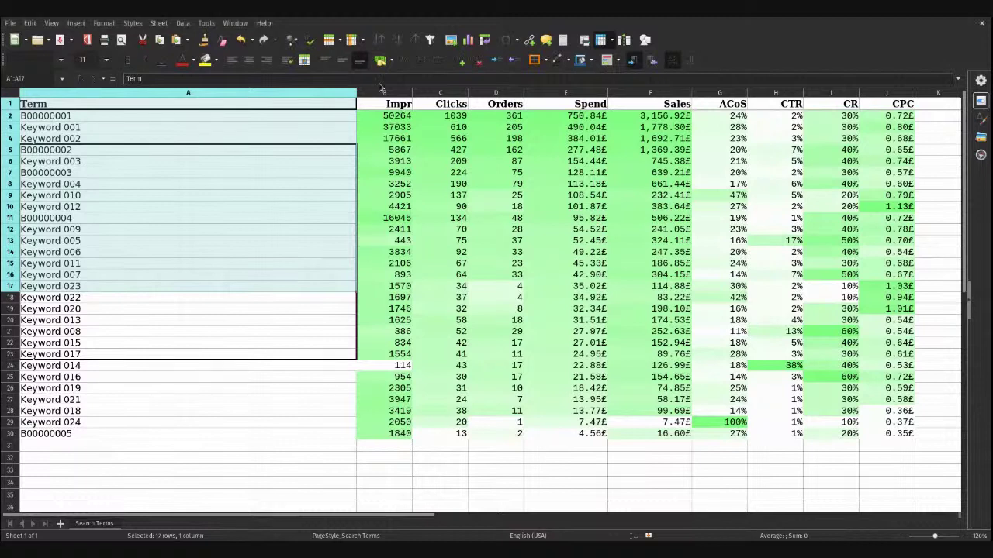
Highlight the whole ACoS column, the whole CR column, and finally just the Term header cell.
{"action": "left_click", "coordinate": [722, 94]}
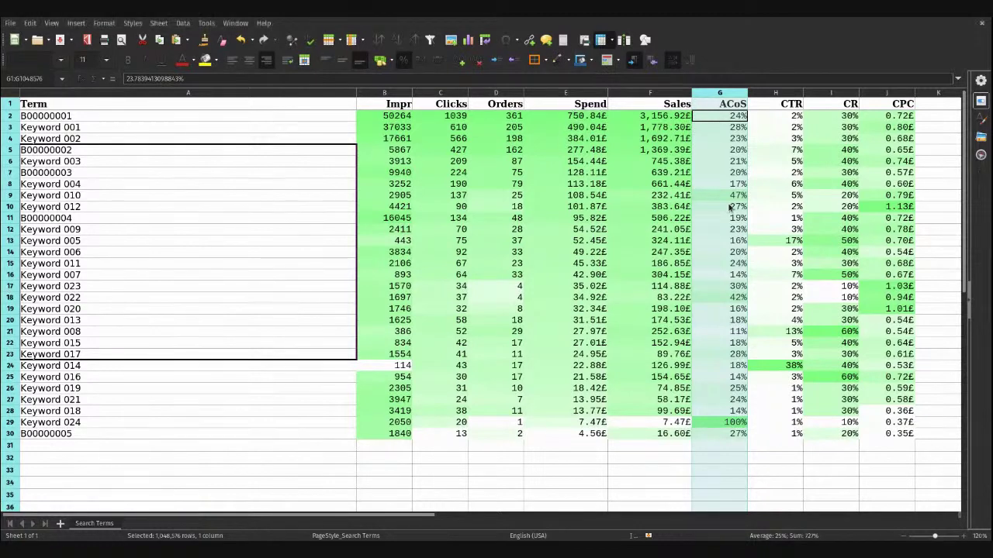
{"action": "left_click", "coordinate": [832, 93]}
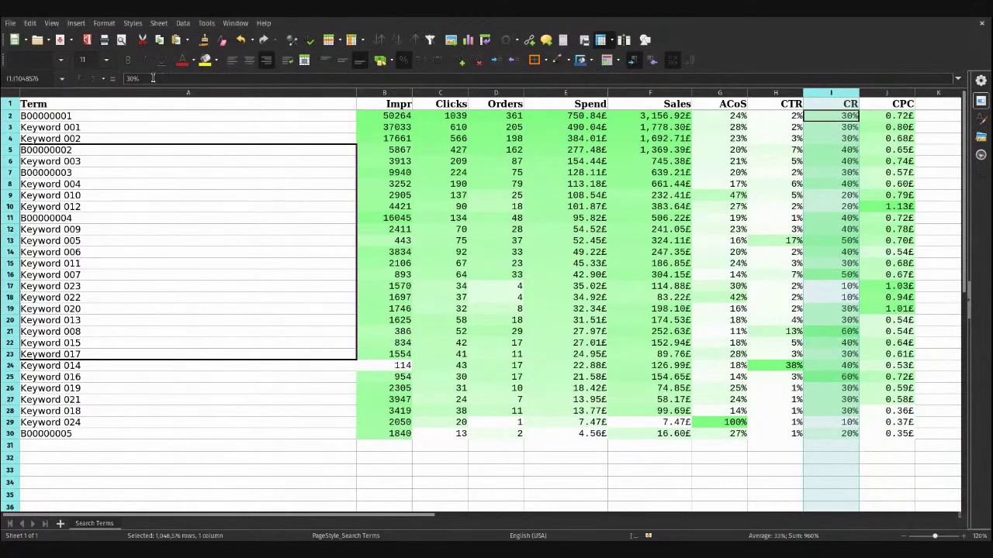
{"action": "left_click", "coordinate": [120, 103]}
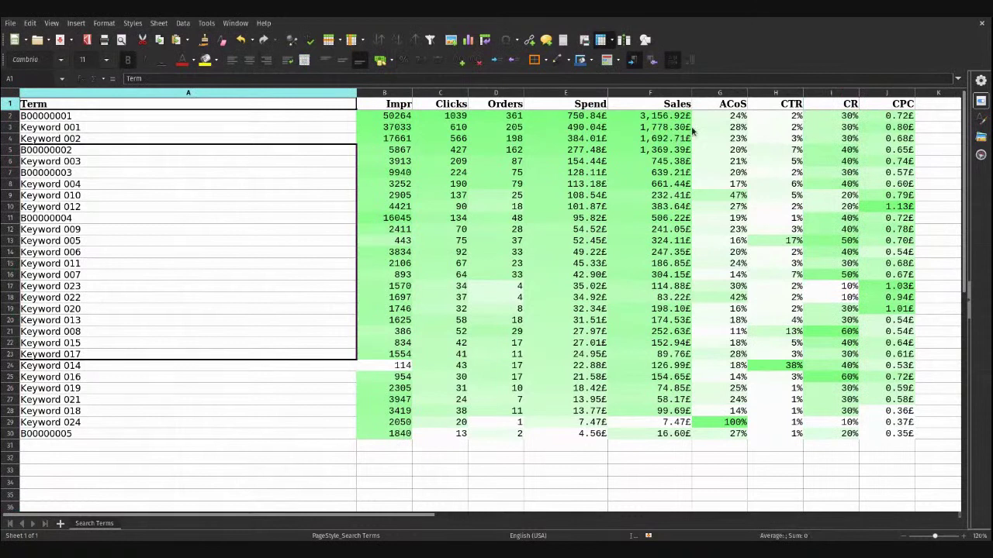
Highlight the ACoS column, and then the Sales and CR columns together for comparison.
{"action": "left_click", "coordinate": [725, 93]}
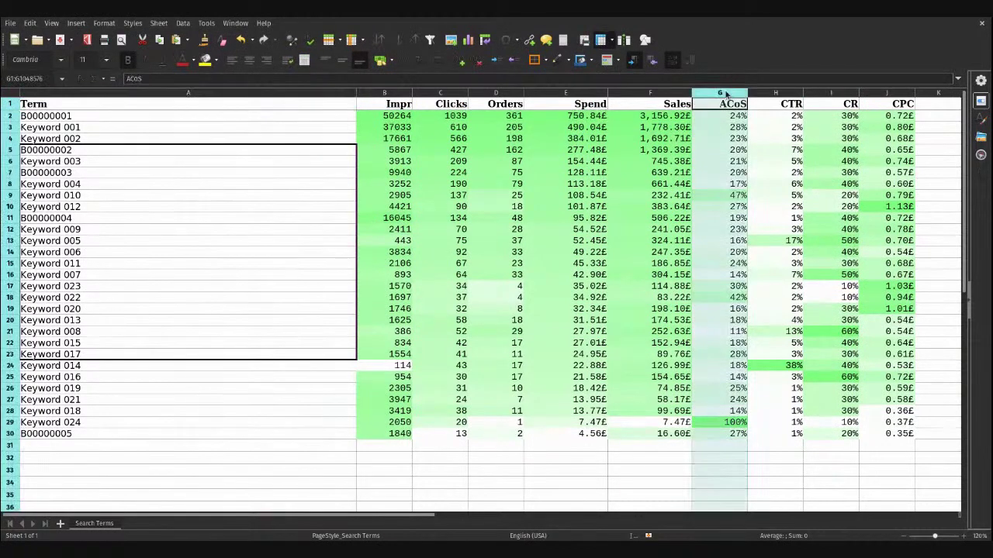
{"action": "left_click", "coordinate": [660, 93]}
{"action": "left_click", "coordinate": [818, 93], "text": "ctrl"}
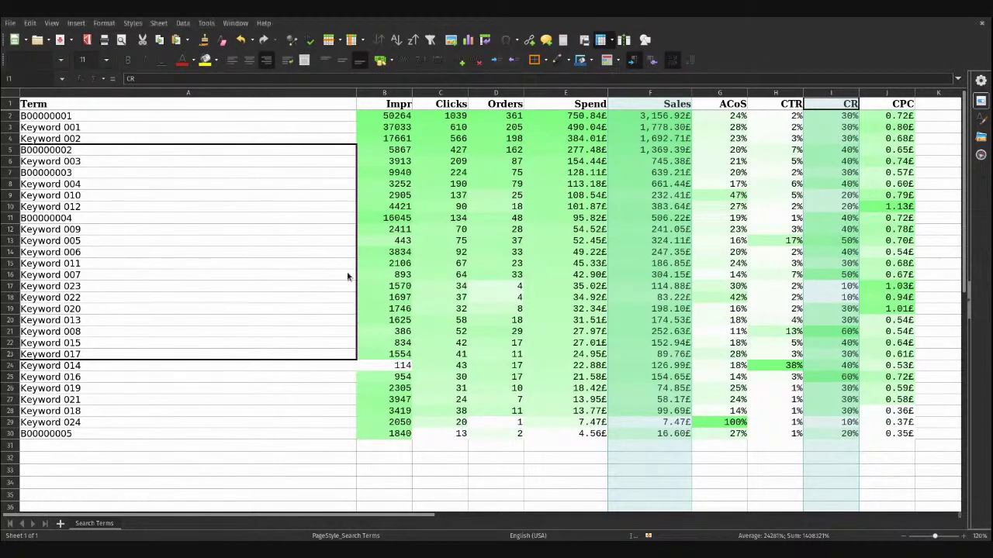
Highlight the Spend column, and then the ACoS and CR columns together for comparison.
{"action": "left_click", "coordinate": [571, 92]}
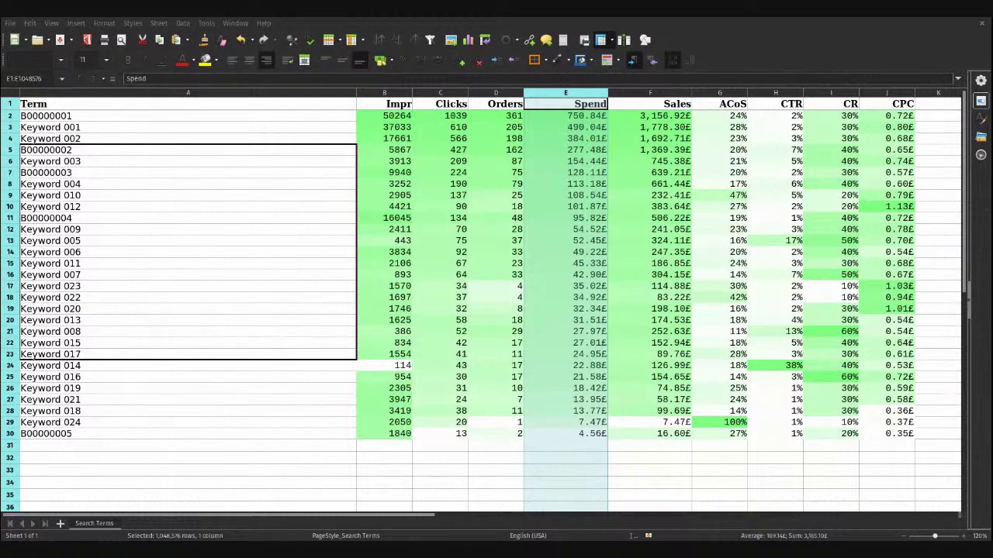
{"action": "left_click", "coordinate": [728, 94]}
{"action": "left_click", "coordinate": [831, 93], "text": "ctrl"}
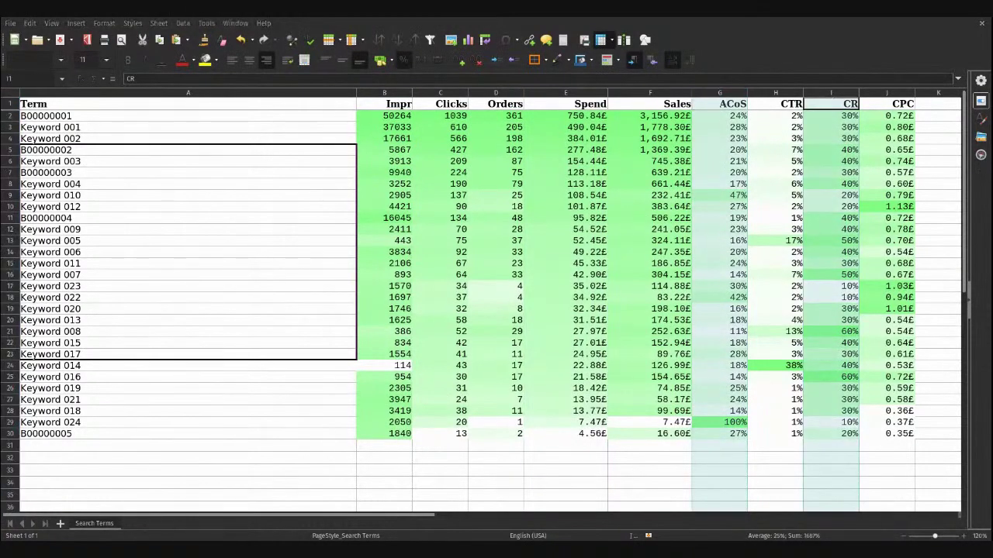